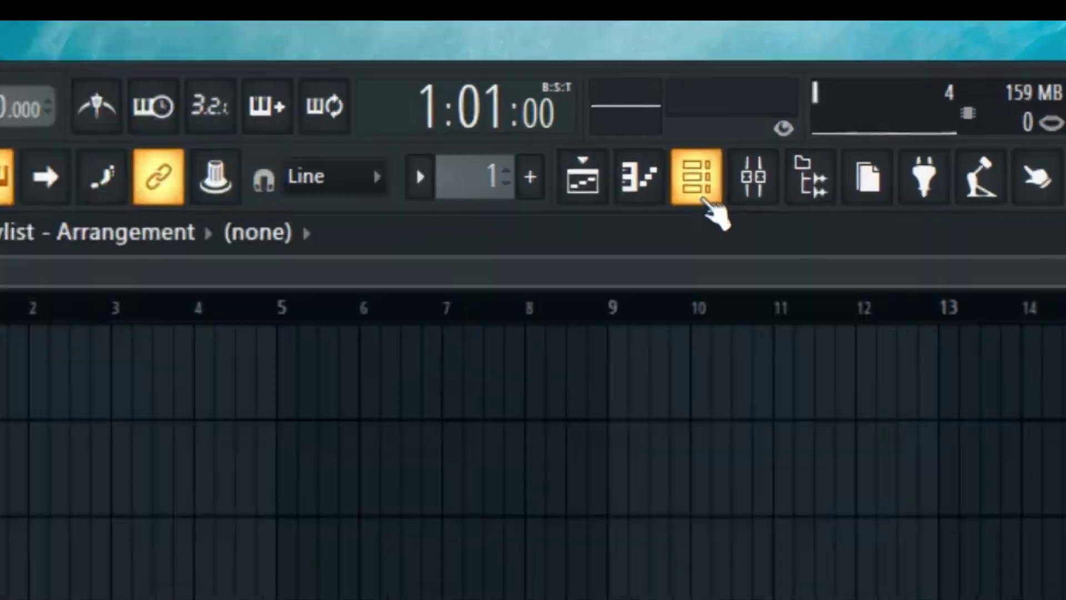
Add a Drumpad channel from the Drum plugins to the Channel Rack and move its window aside.
left_click(708, 204)
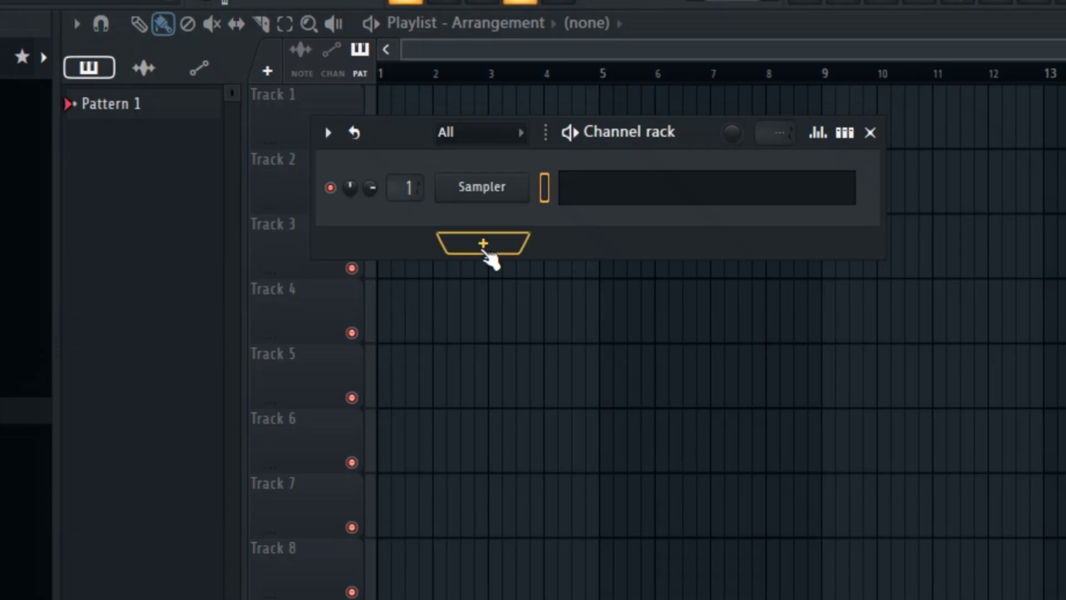
left_click(499, 264)
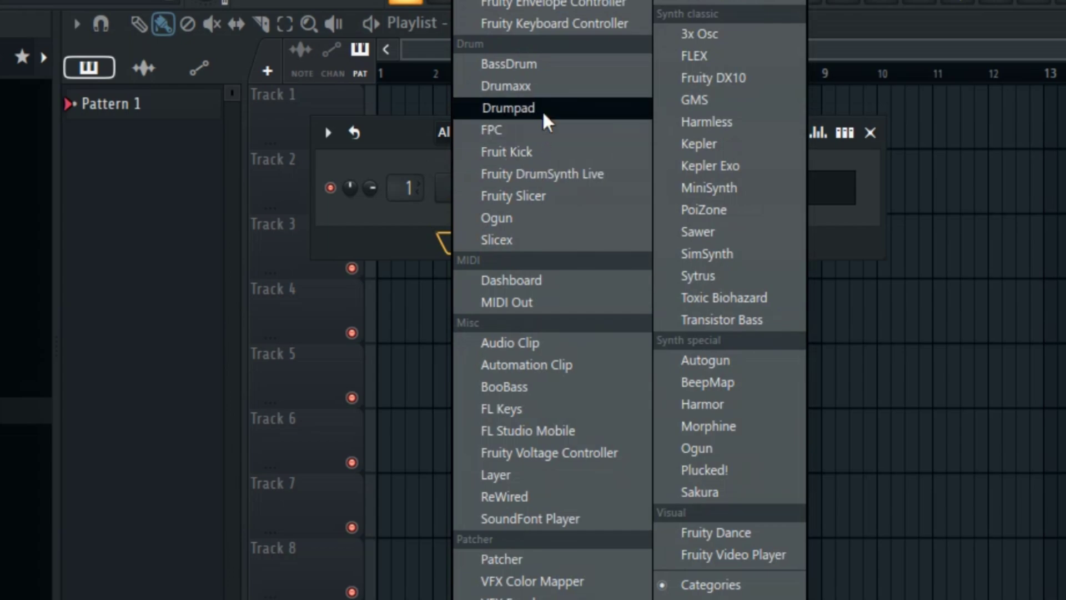
left_click(508, 107)
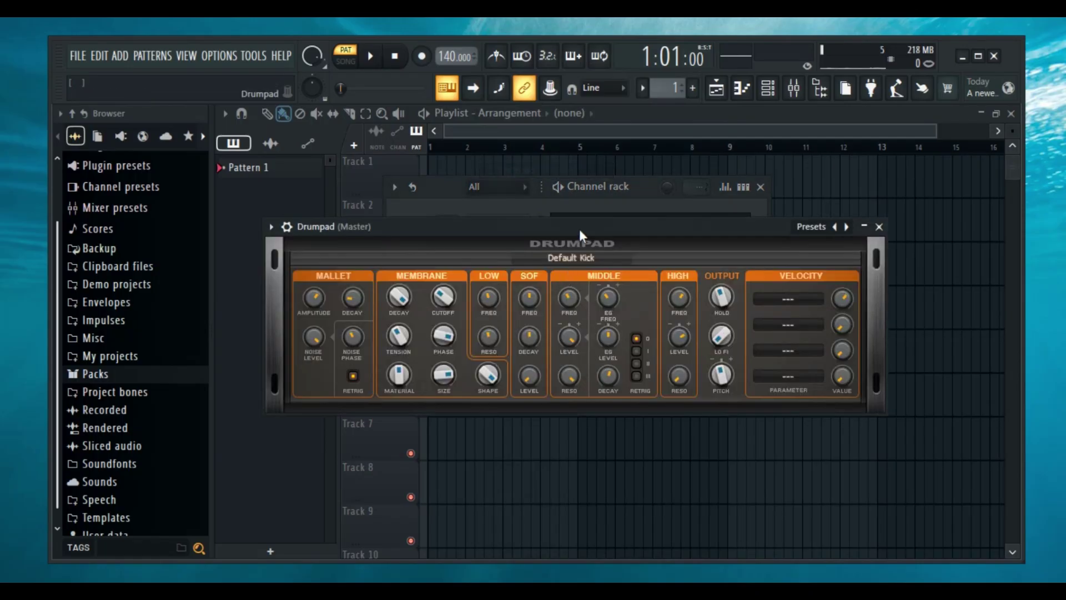
mouse_move(579, 230)
left_mouse_down()
mouse_move(422, 323)
mouse_move(516, 271)
left_mouse_up()
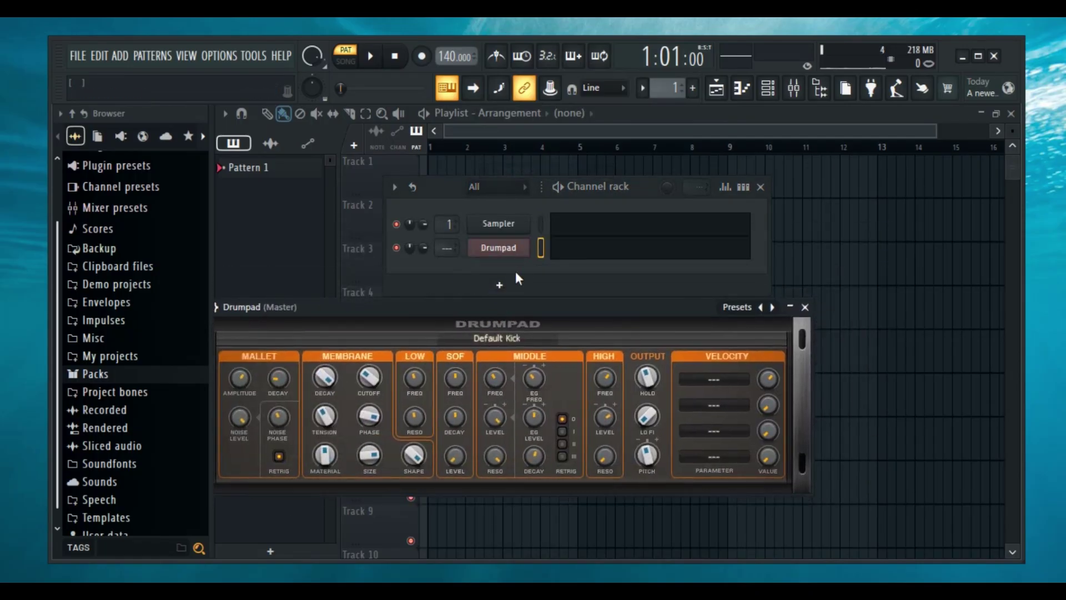
Close the Drumpad window and draw a single C4 note for it in the piano roll.
left_click(805, 307)
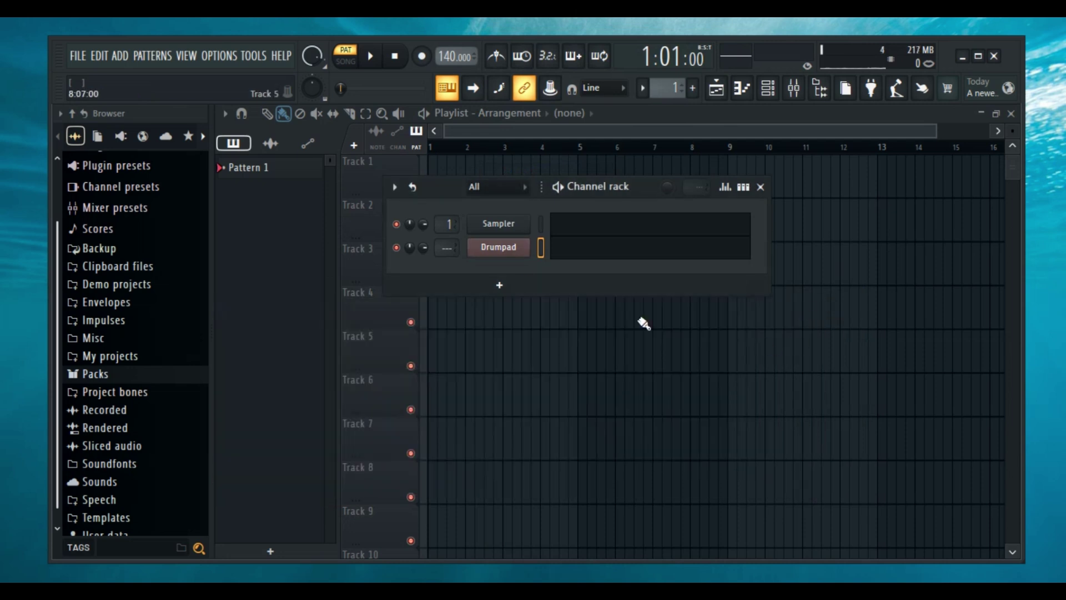
left_click(611, 259)
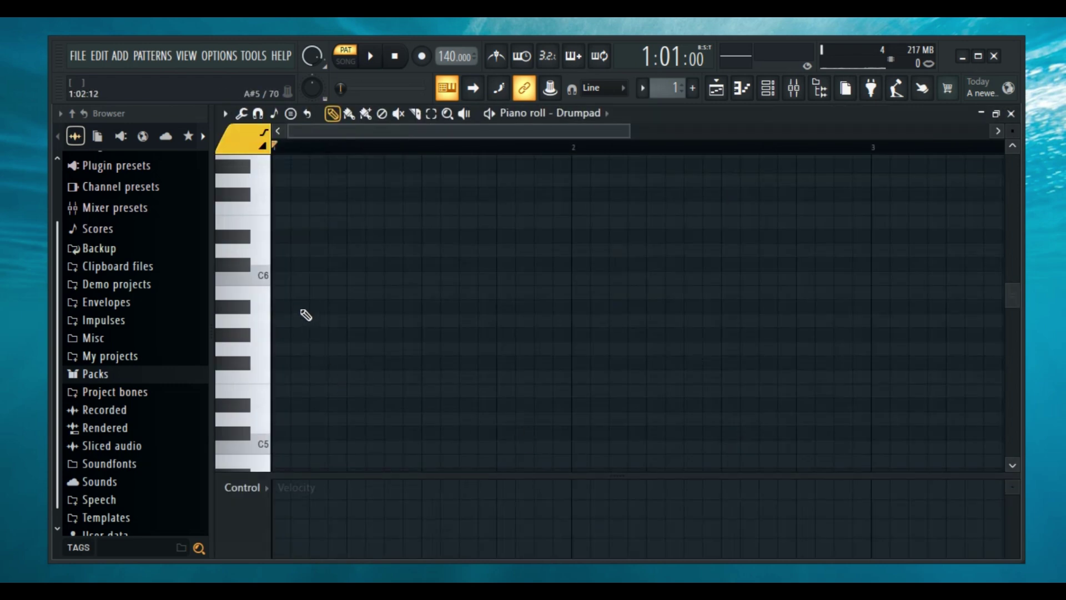
scroll(305, 317, "down", 3)
scroll(300, 333, "down", 3)
left_click(285, 320)
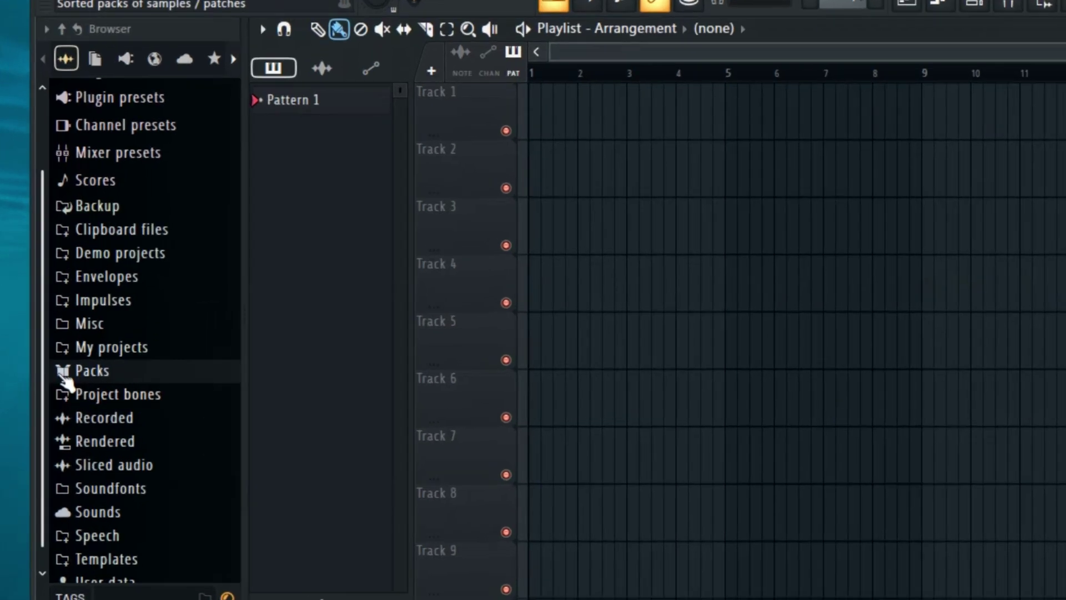
Drag the Chromo Kick sample from the Packs kicks folder into the Channel Rack.
left_click(83, 374)
scroll(95, 379, "down", 3)
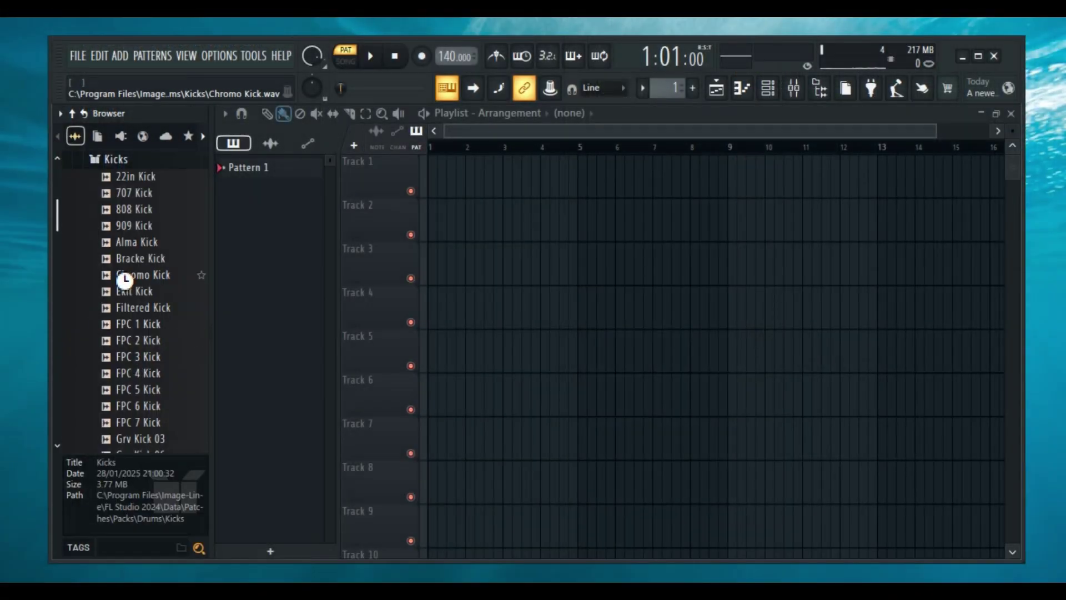
left_click(133, 279)
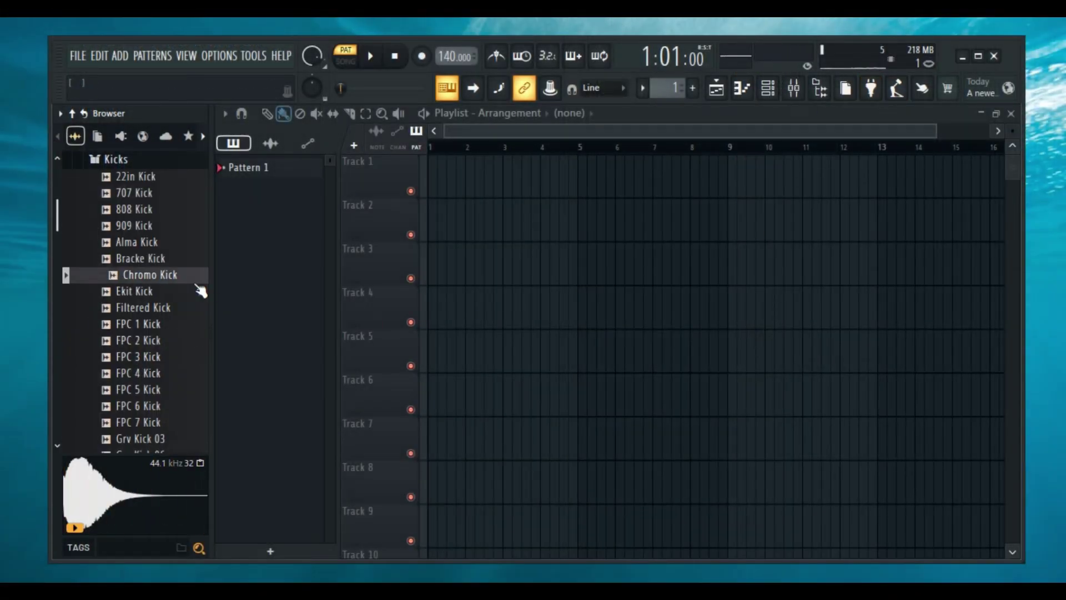
left_click(769, 87)
left_click_drag(176, 284, 502, 300)
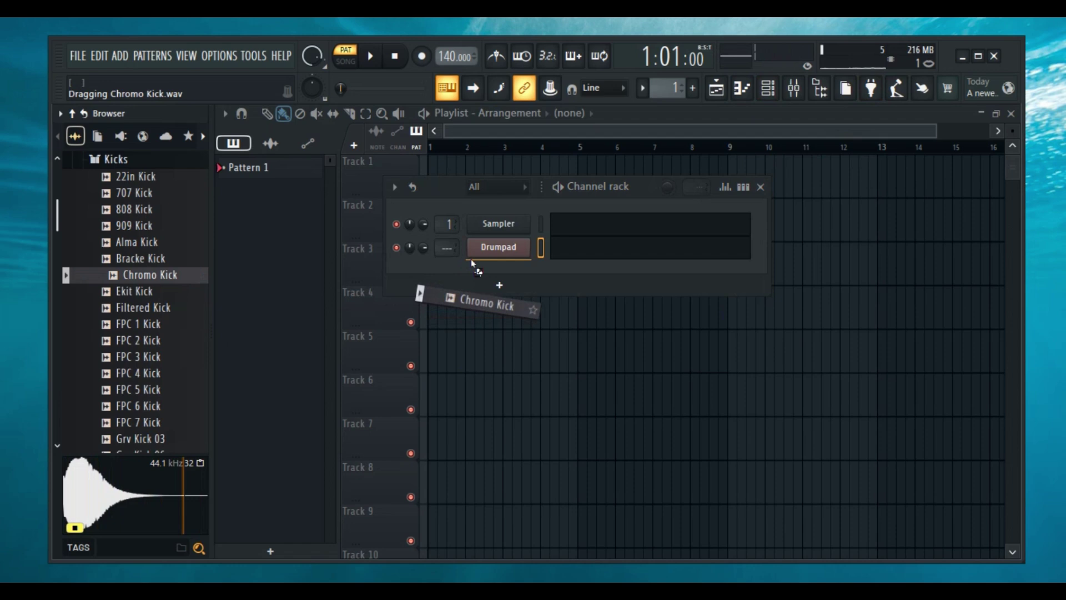
Check Chromo Kick's settings, then draw three C4 notes for it in the piano roll.
left_click(499, 271)
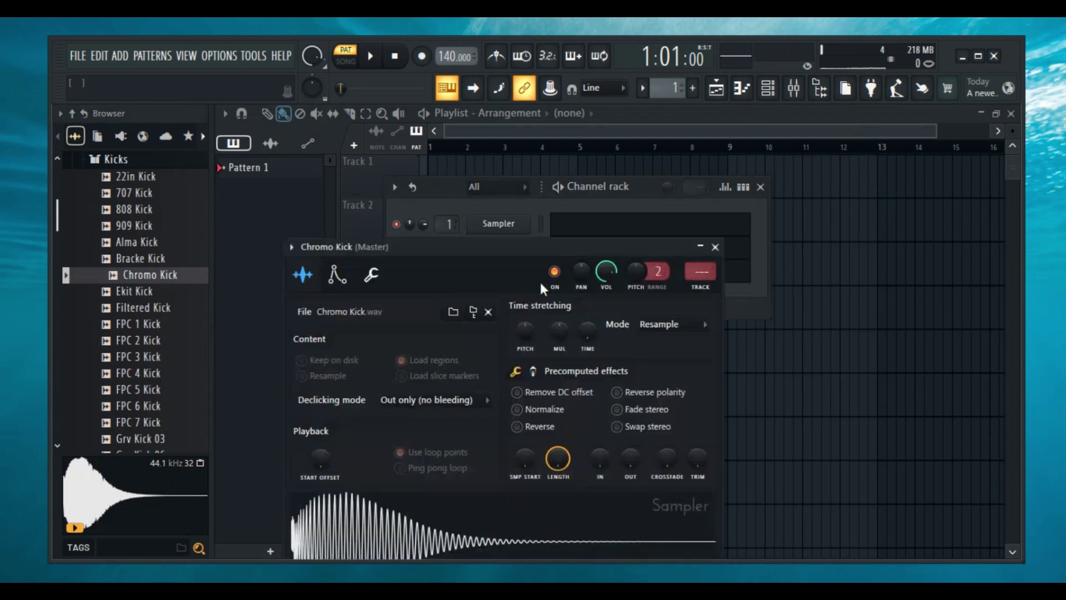
left_click(717, 249)
left_click(649, 273)
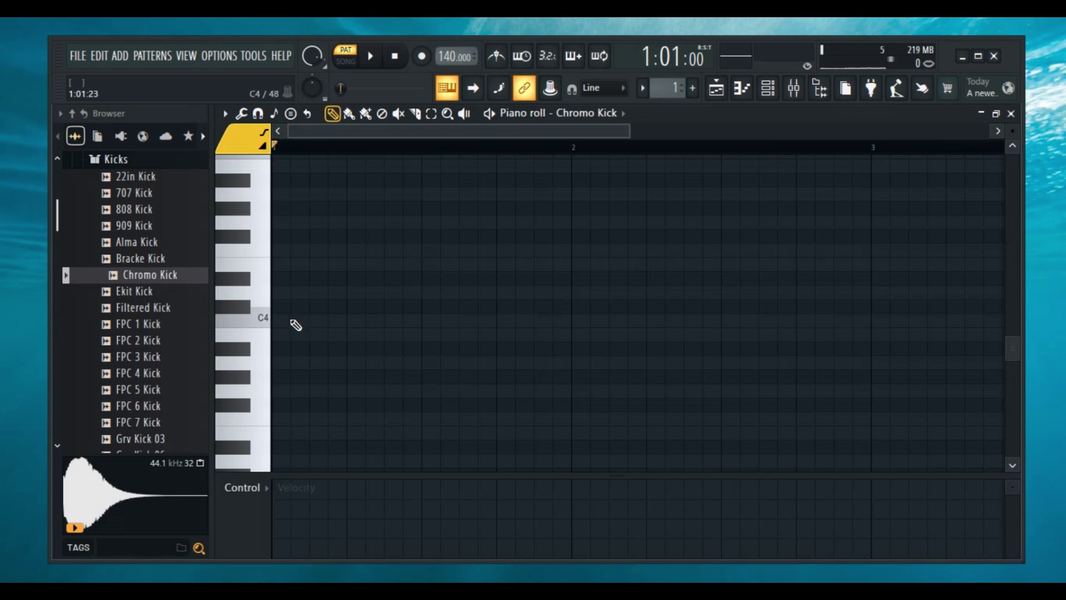
left_click(300, 321)
left_click(487, 321)
left_click(562, 321)
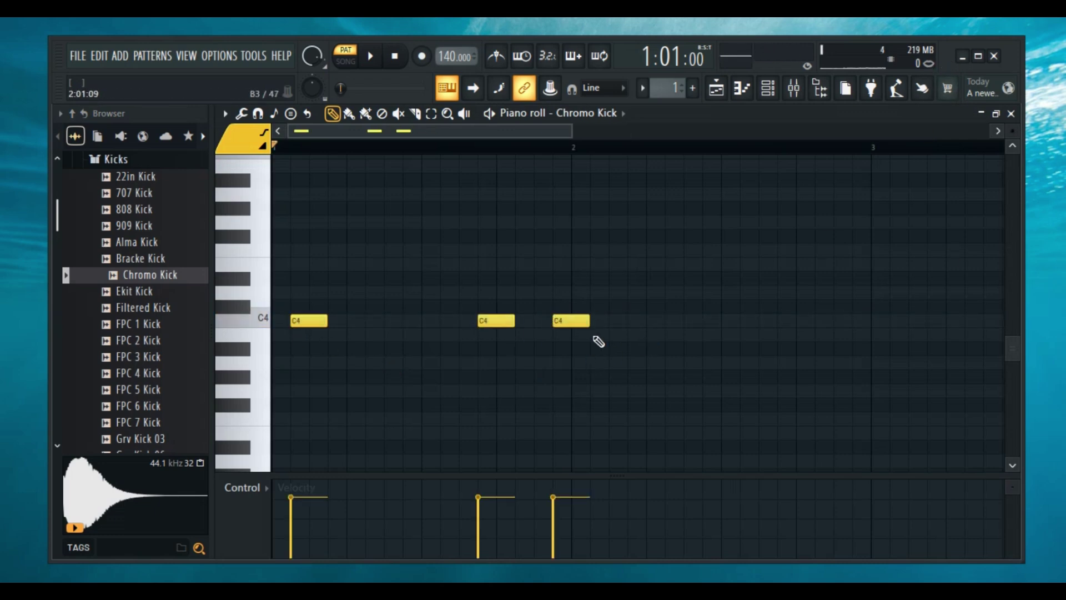
Delete the three C4 notes and close the piano roll and Channel Rack.
right_click(496, 321)
right_click(308, 320)
right_click(571, 321)
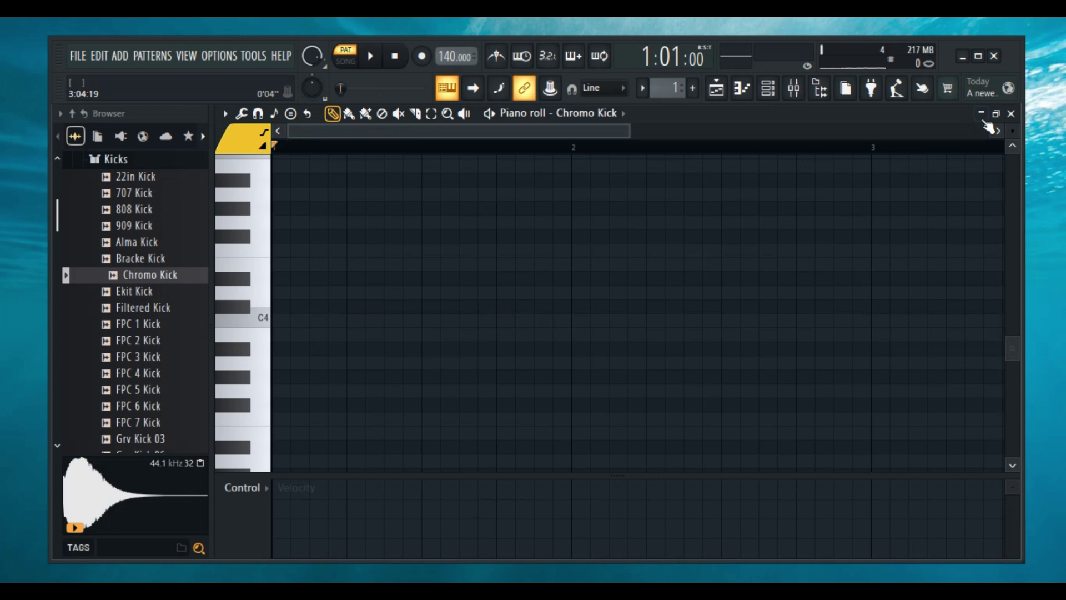
left_click(1011, 113)
left_click(761, 187)
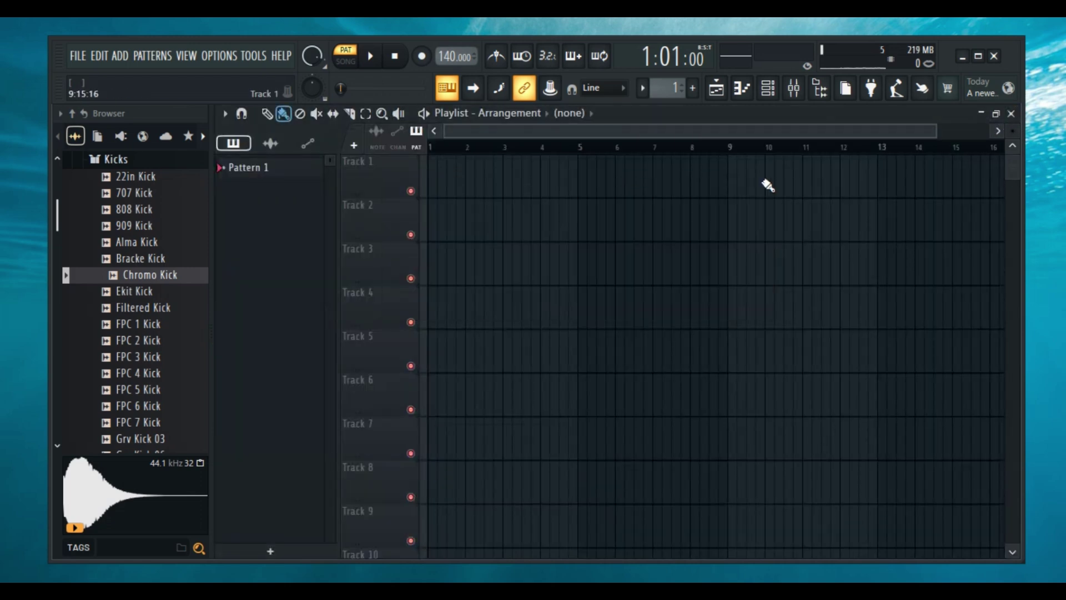